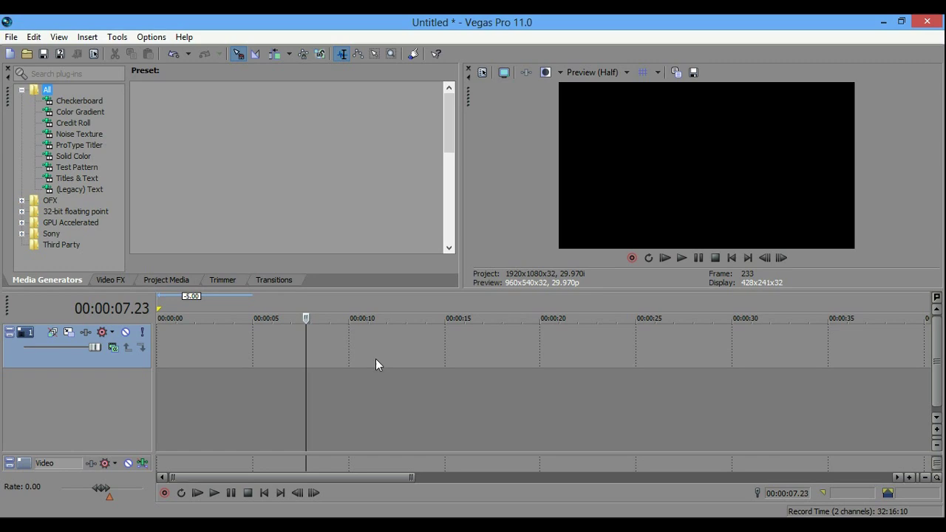
Import the anime still 780.jpg from My Pictures onto the timeline.
click(162, 342)
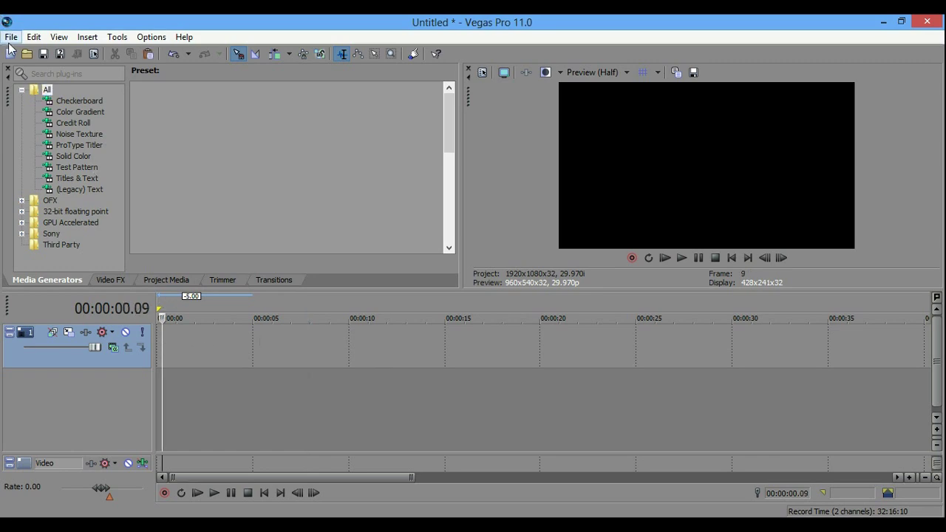
click(11, 37)
click(30, 67)
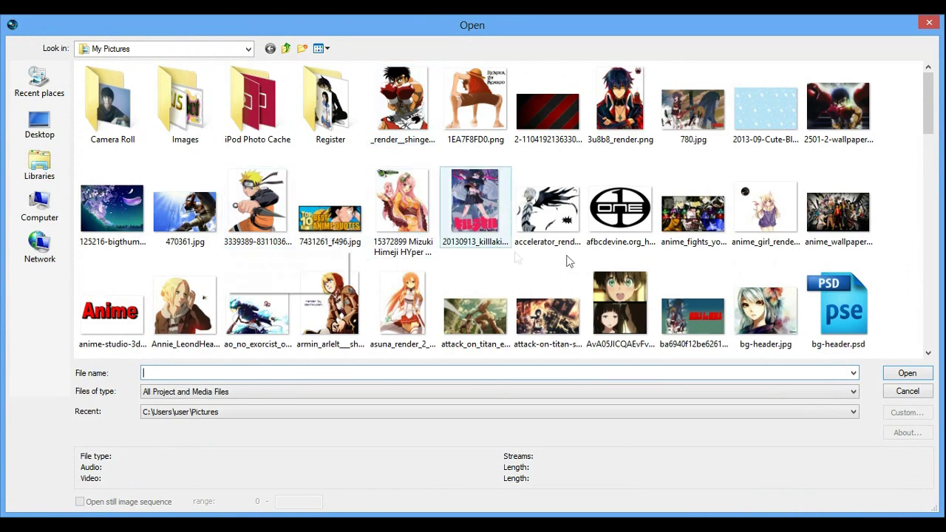
double_click(698, 137)
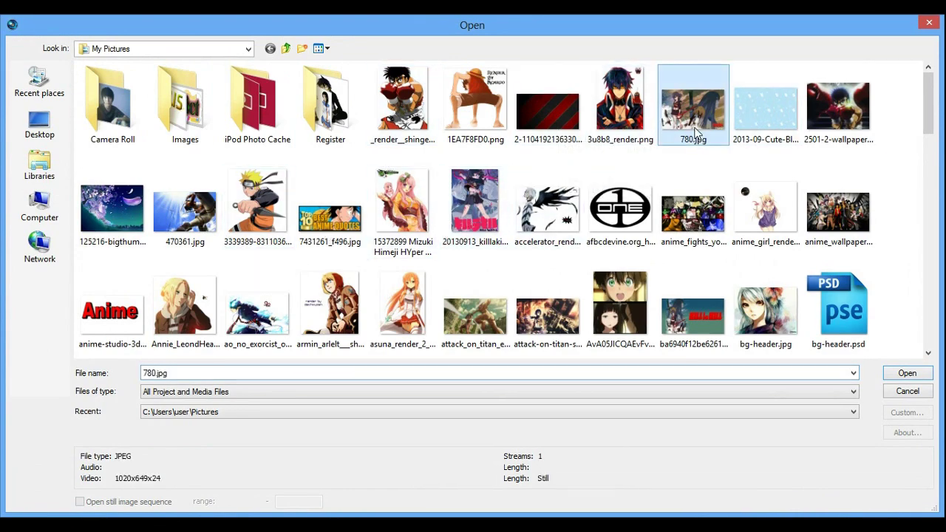
Drag the 780.jpg clip so it begins at the very start of the timeline.
click(212, 353)
click(189, 354)
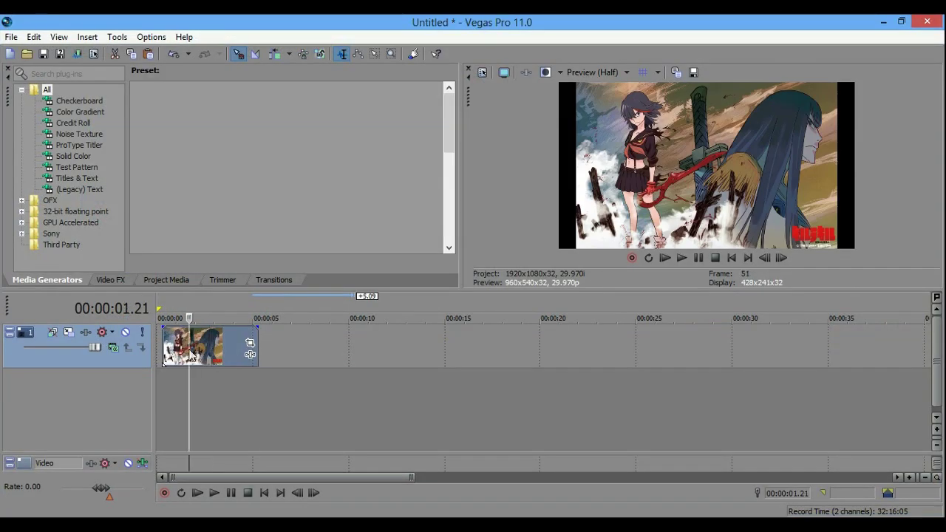
click(180, 345)
drag(181, 344, 175, 345)
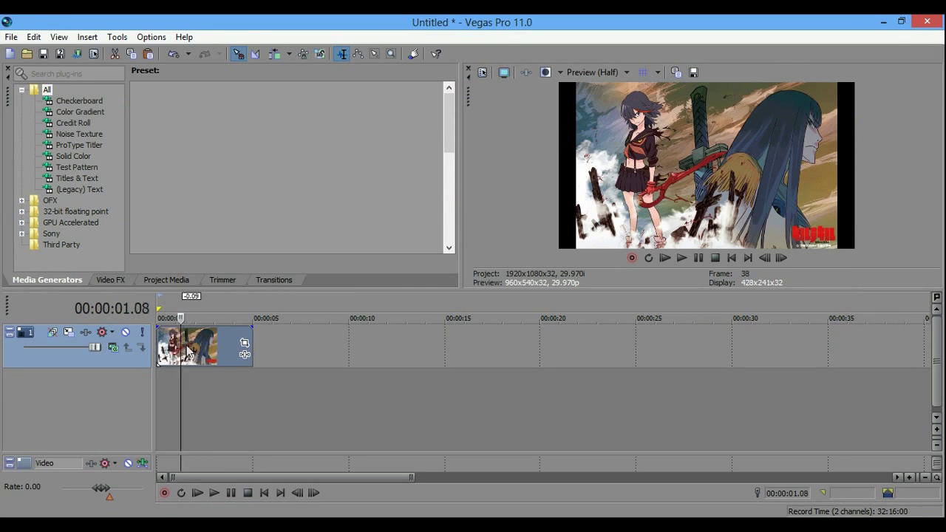
Search Video FX for 'blur' and drag the Gaussian Blur (Default) preset onto the still.
click(170, 347)
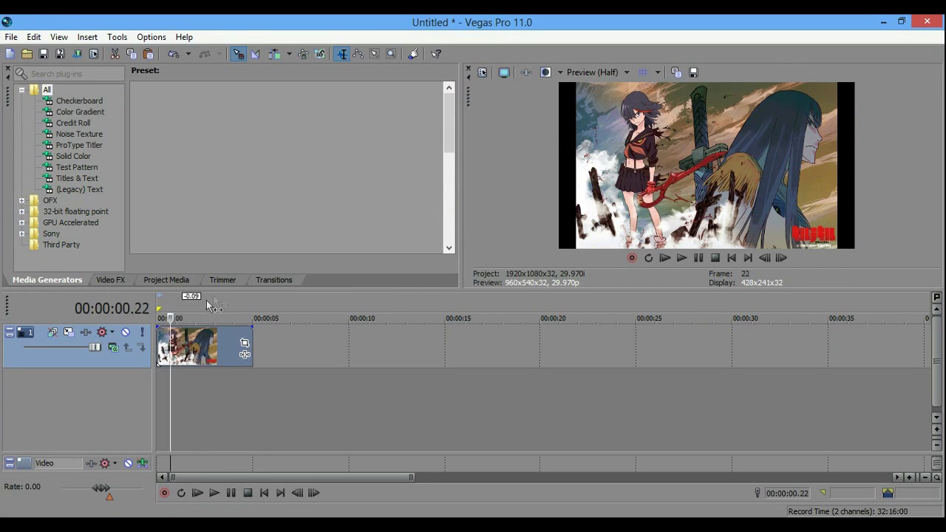
click(112, 280)
click(78, 74)
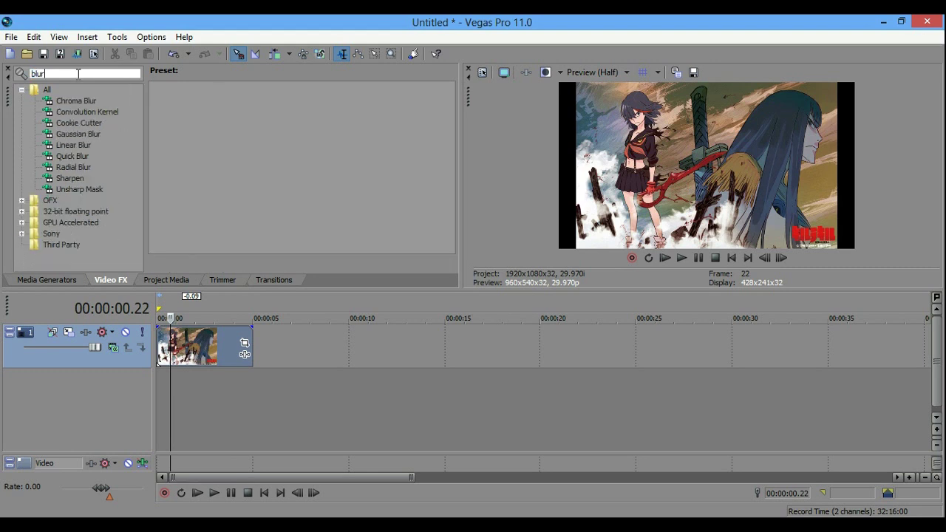
click(74, 100)
click(87, 113)
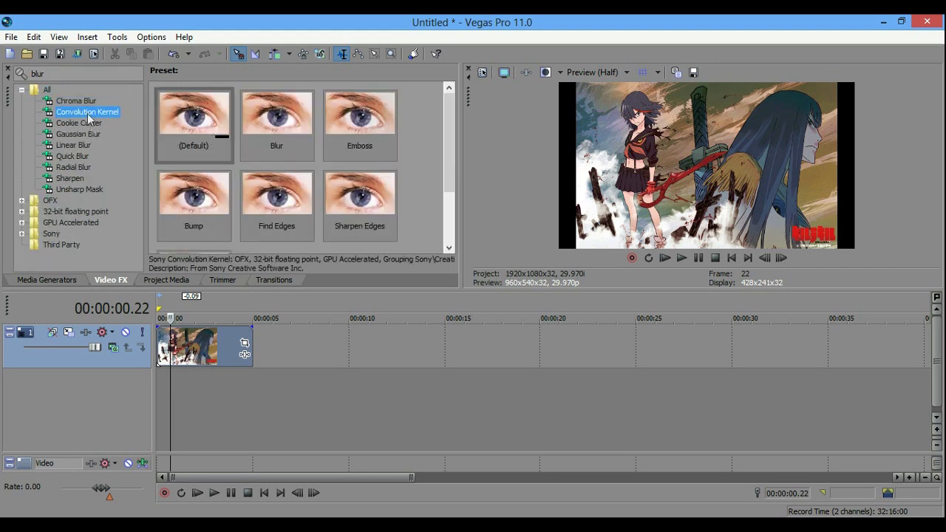
click(85, 122)
click(82, 134)
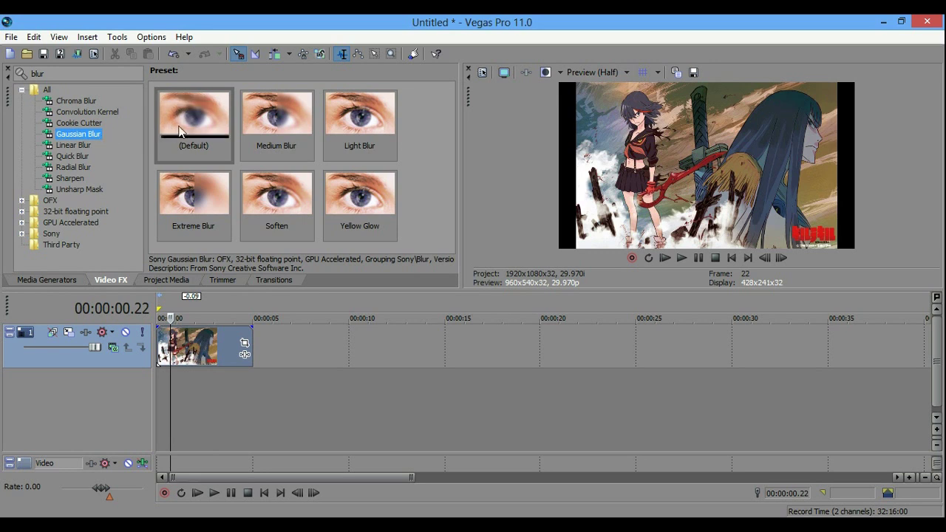
drag(180, 131, 186, 345)
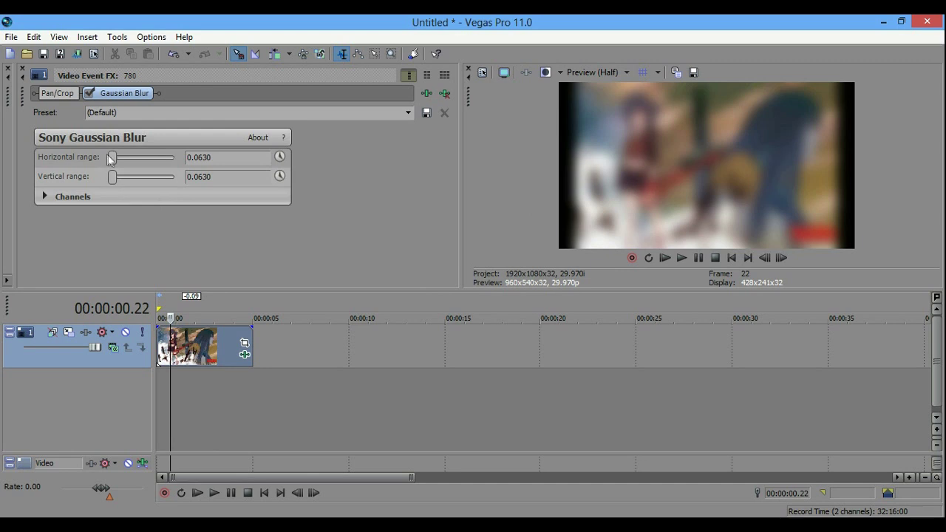
Set Gaussian Blur horizontal and vertical range to 0.0000 and untick the R channel.
drag(113, 162, 108, 183)
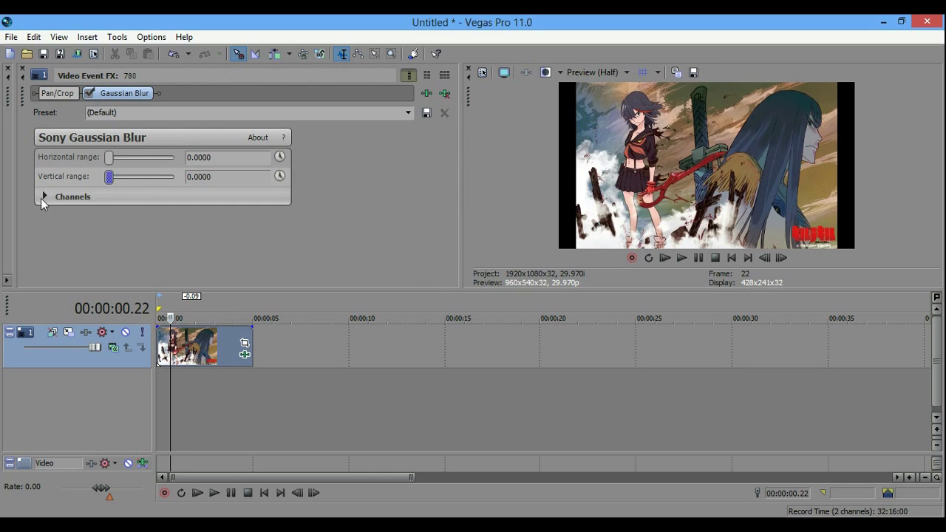
click(43, 198)
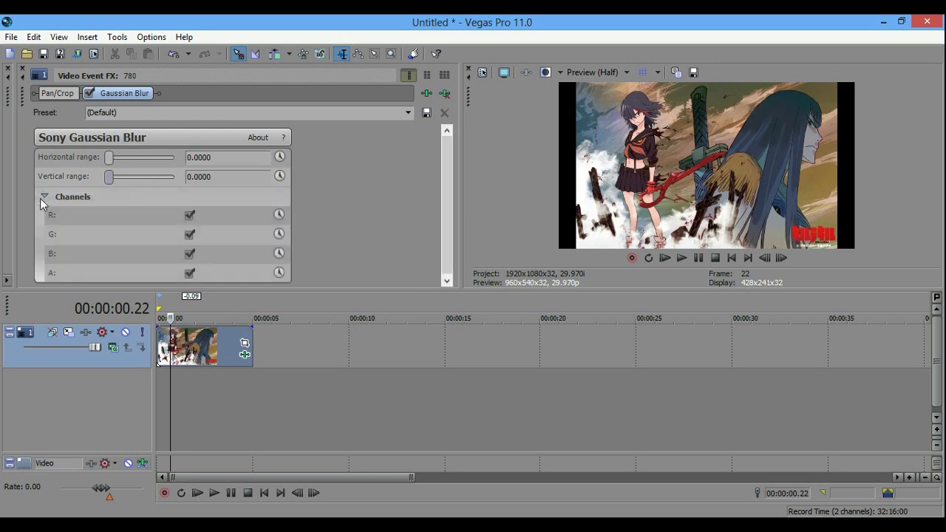
click(189, 214)
Enable keyframe animation and show the Horizontal range lane, keeping its slider visible above.
click(279, 158)
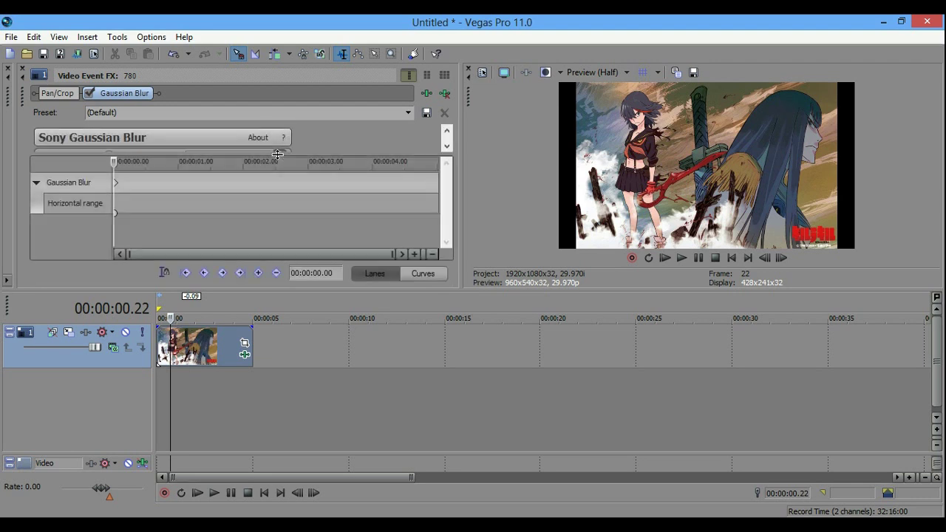
click(90, 204)
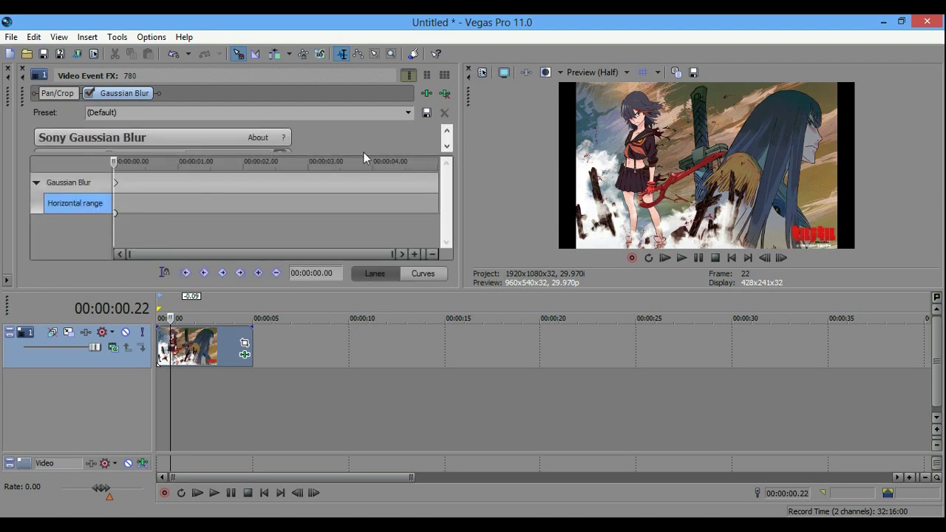
drag(363, 154, 365, 167)
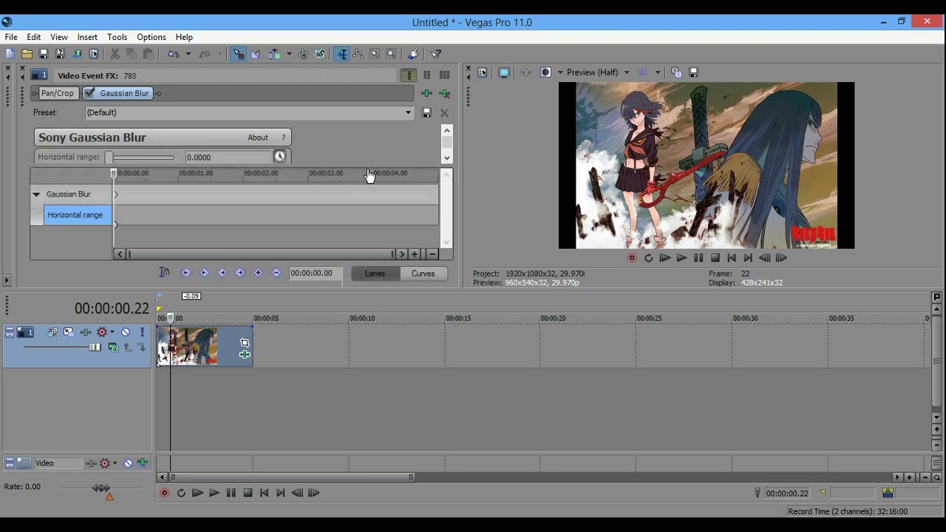
drag(373, 177, 373, 189)
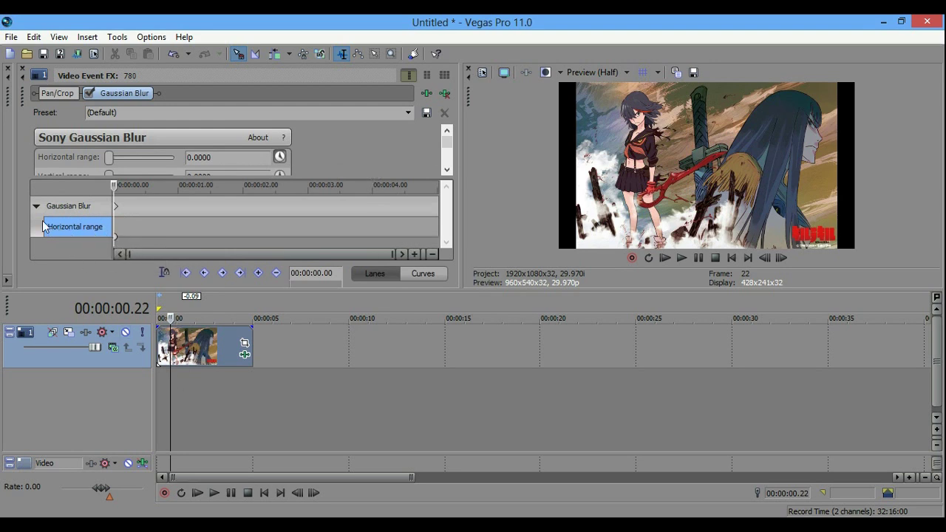
Keyframe Horizontal range to 0.0737 at 00:00:00.03 and 0.1895 at 00:00:00.08.
click(119, 238)
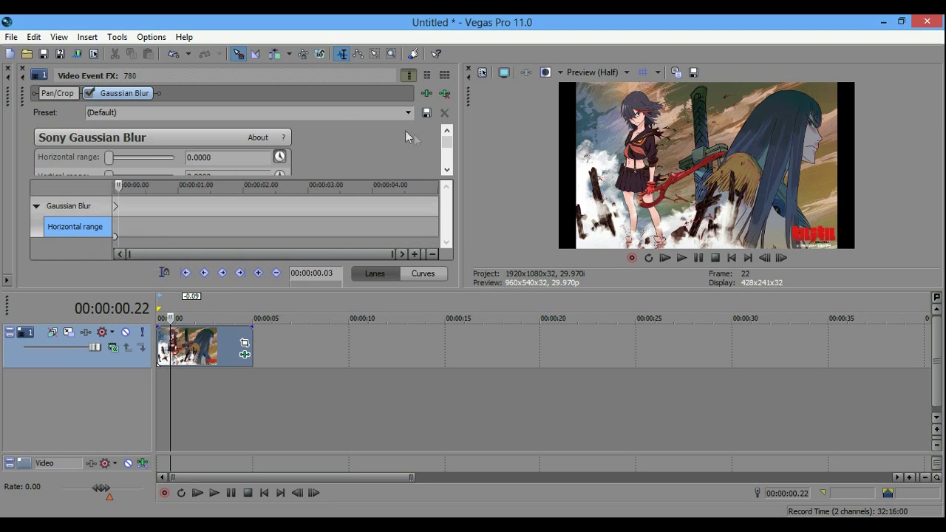
drag(112, 163, 116, 164)
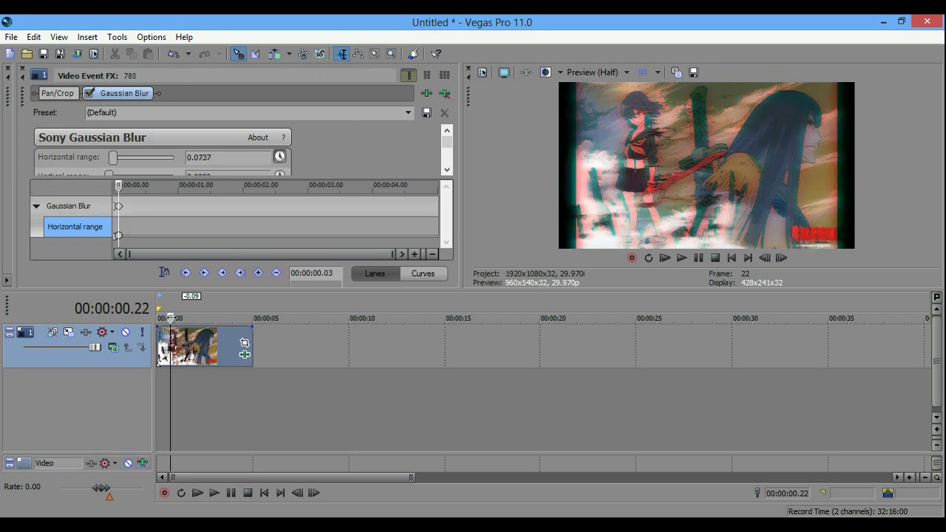
click(158, 332)
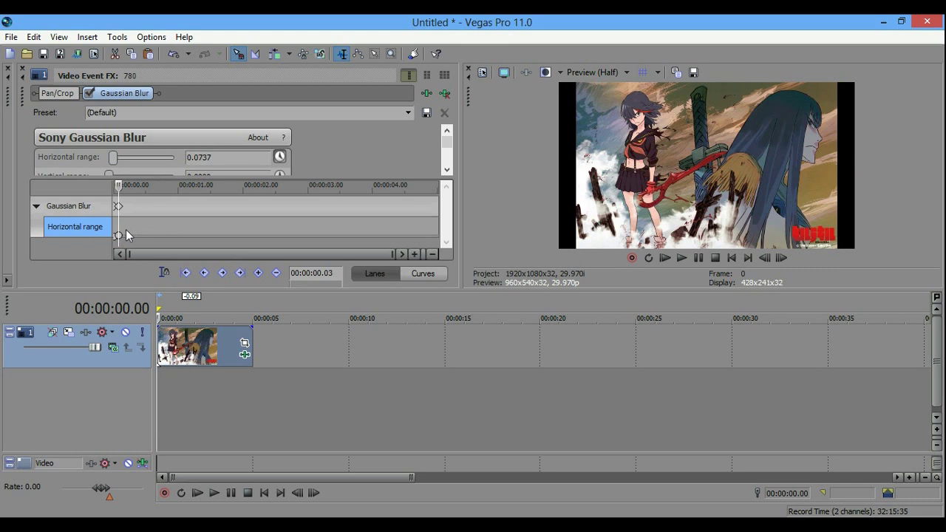
mouse_move(120, 234)
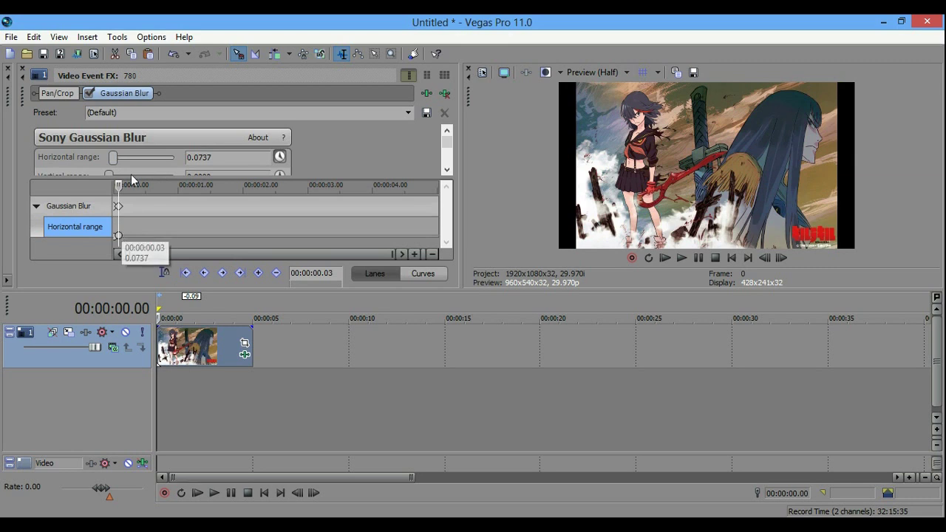
click(130, 232)
drag(115, 165, 104, 161)
Bring Horizontal range back to 0.0000 at 00:00:00.14 and play back the animation.
click(143, 236)
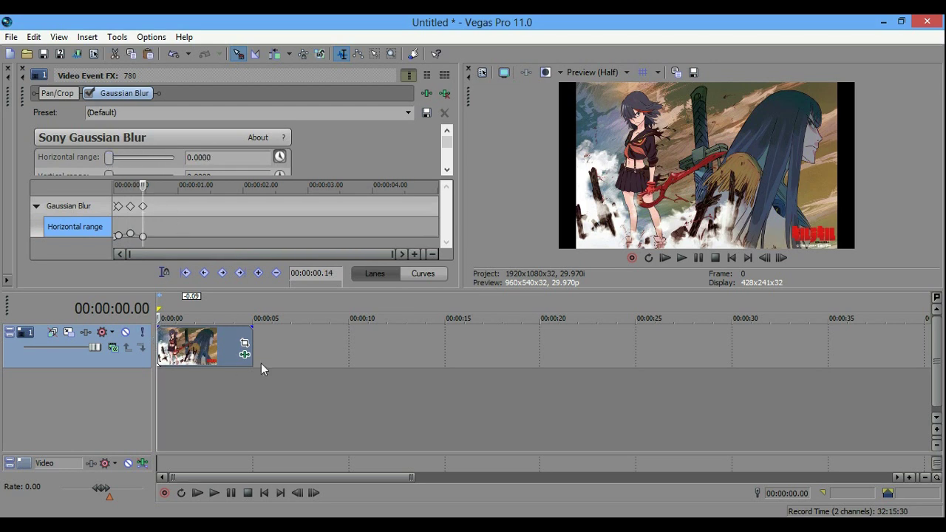
key(space)
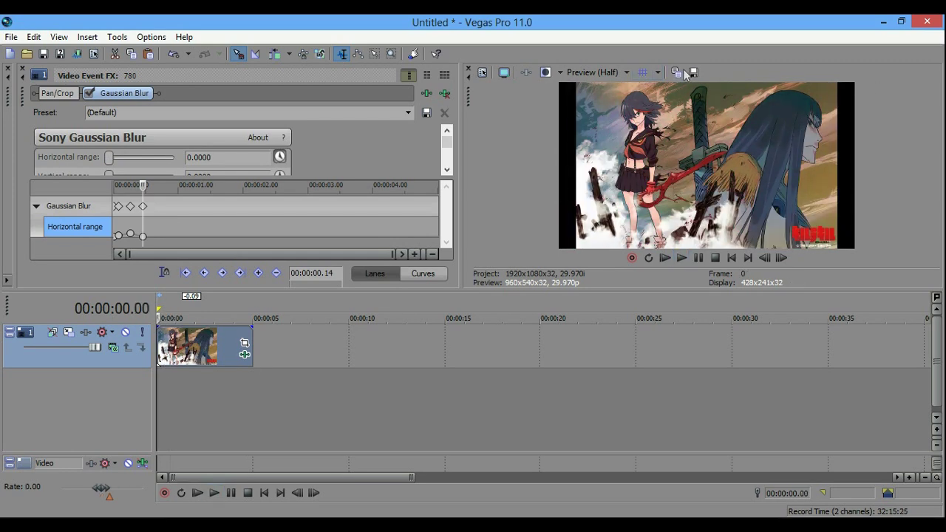
key(space)
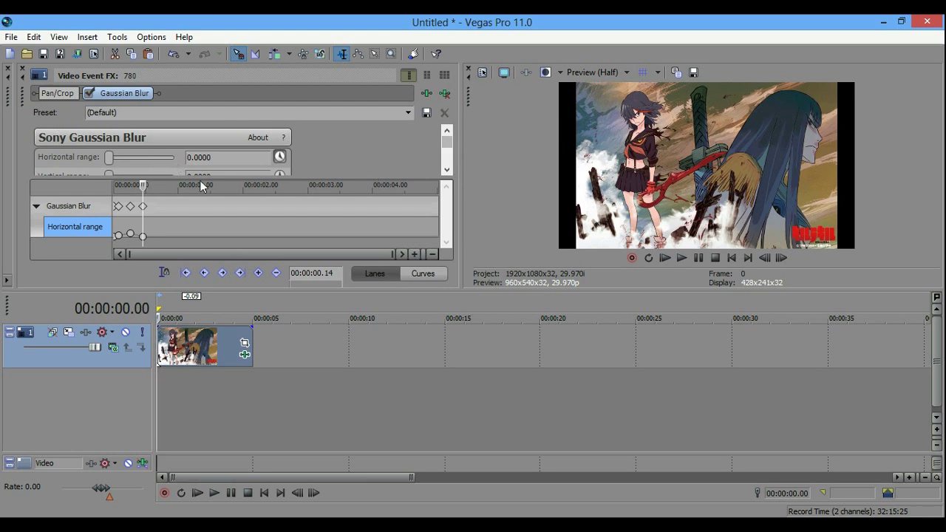
Scroll the Gaussian Blur parameters to the channel checkboxes and preview the clip.
click(81, 207)
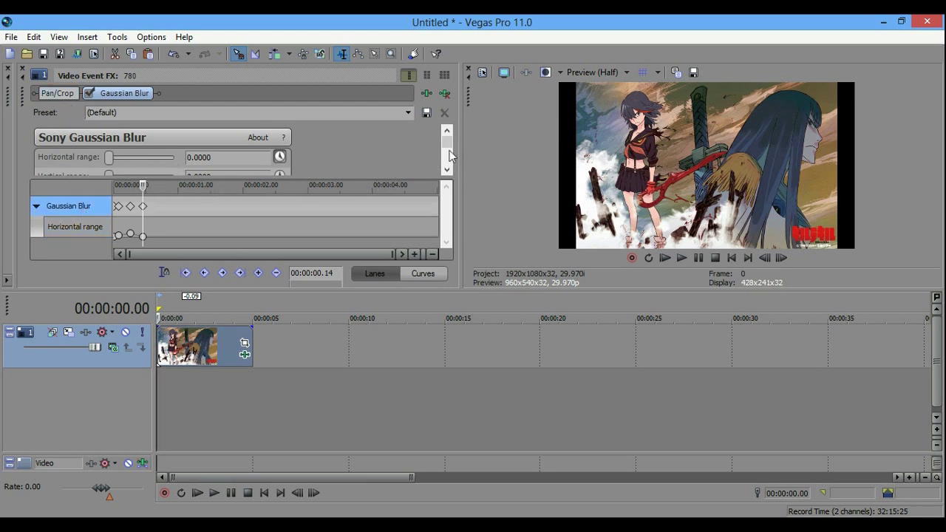
scroll(449, 146, down, 1)
scroll(449, 146, down, 3)
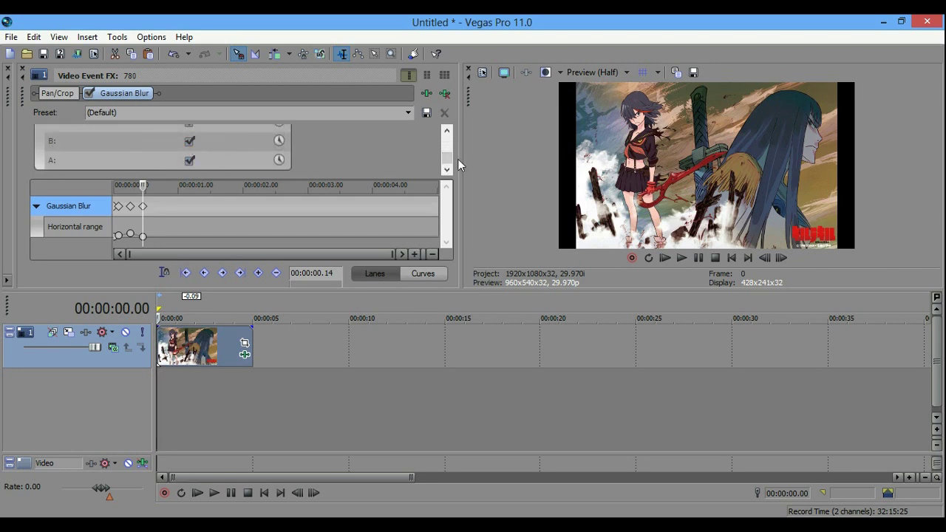
scroll(449, 162, up, 1)
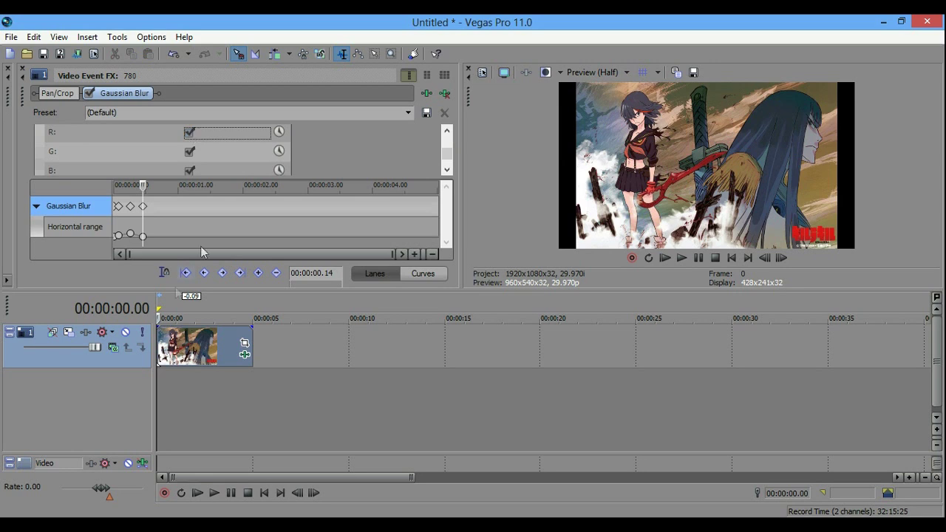
click(213, 493)
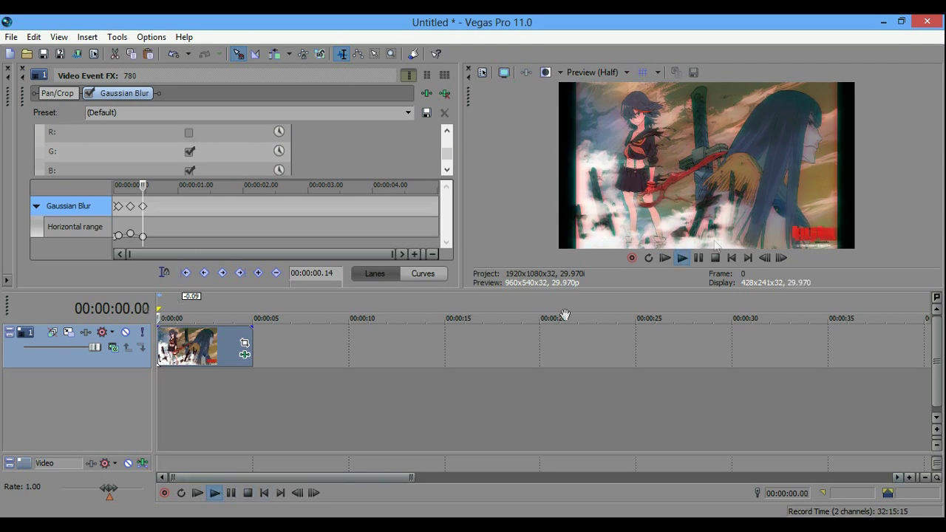
key(space)
Compare with R ticked, then leave R off with G and B on and preview the twitch.
click(189, 132)
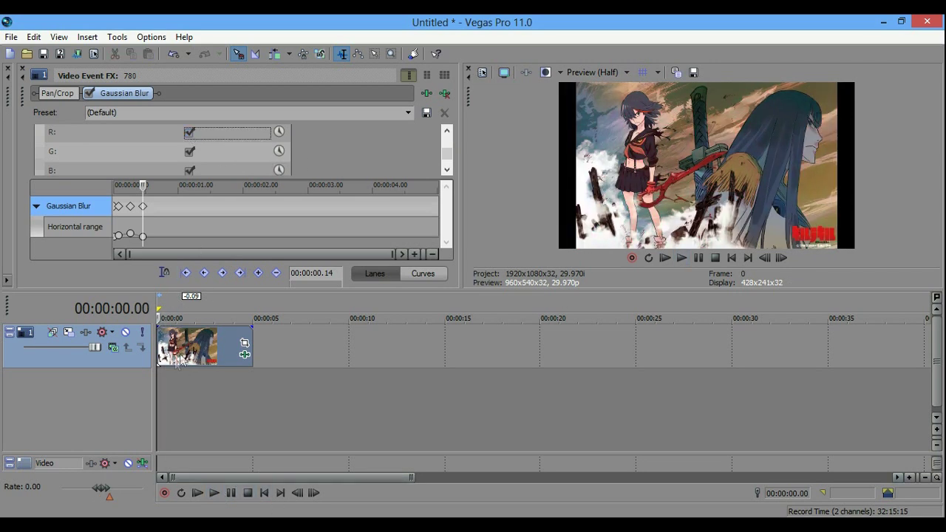
click(211, 493)
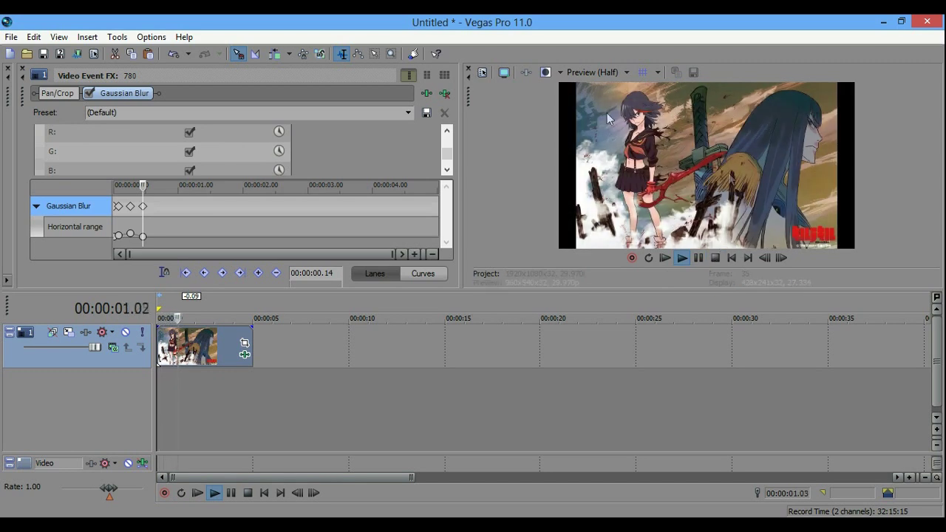
key(space)
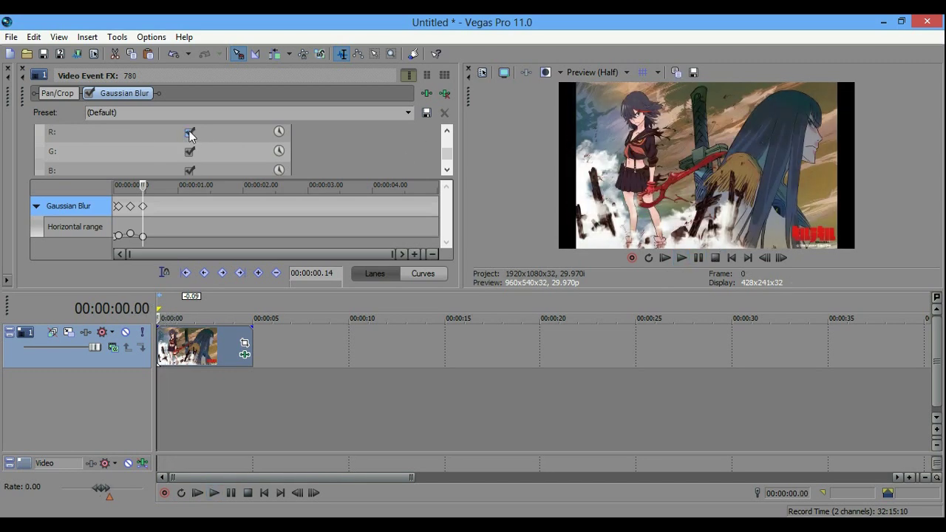
click(189, 132)
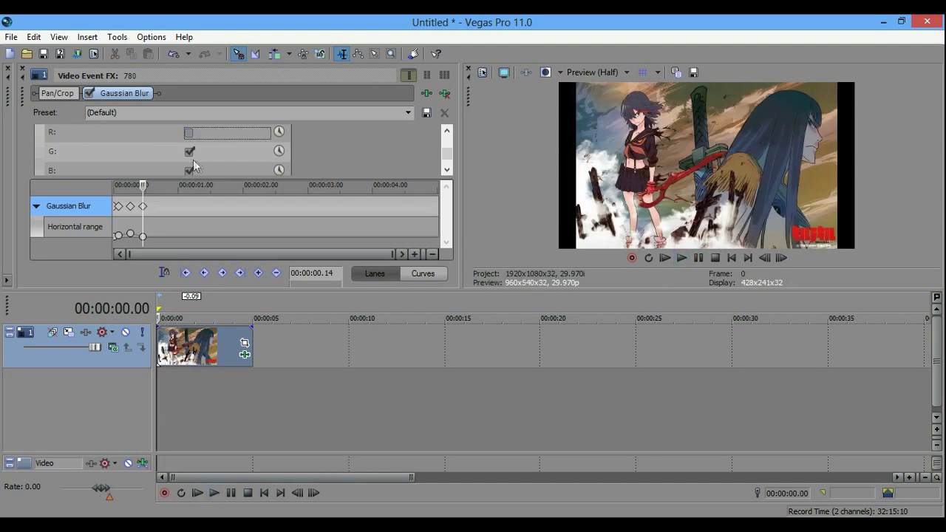
click(214, 493)
key(space)
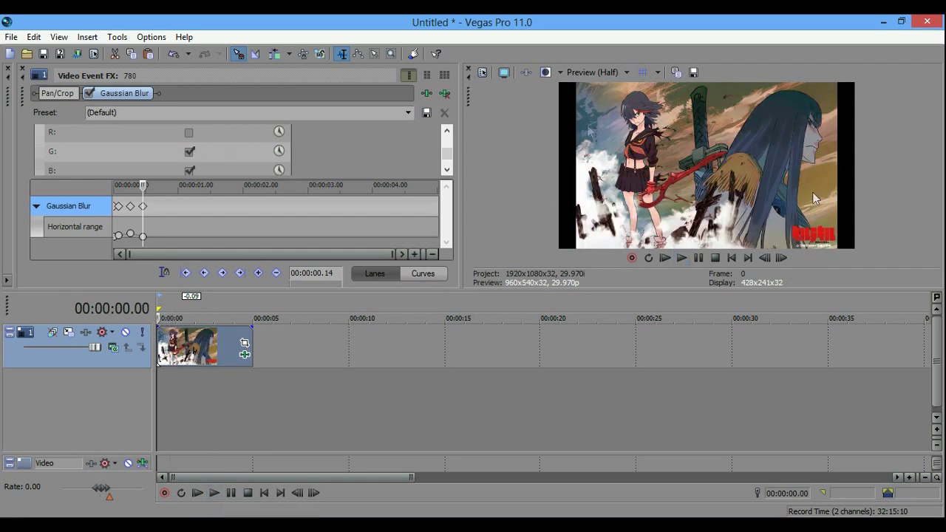